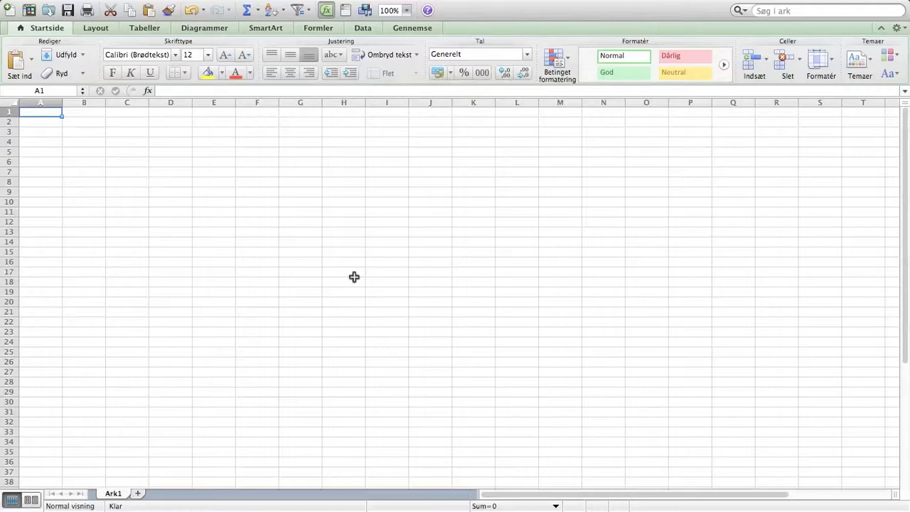
- Enter the row labels x and y in cells A1 and A2
type("x")
key("Return")
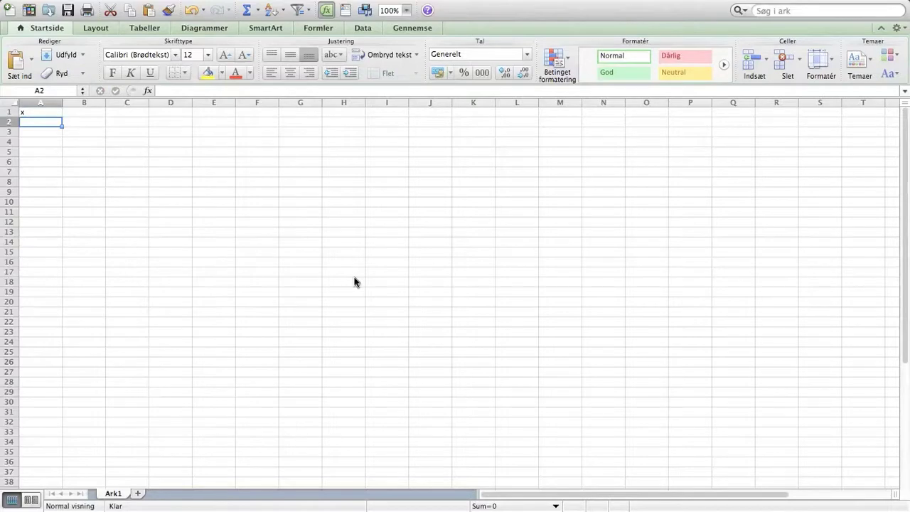
type("y")
key("Up")
key("Right")
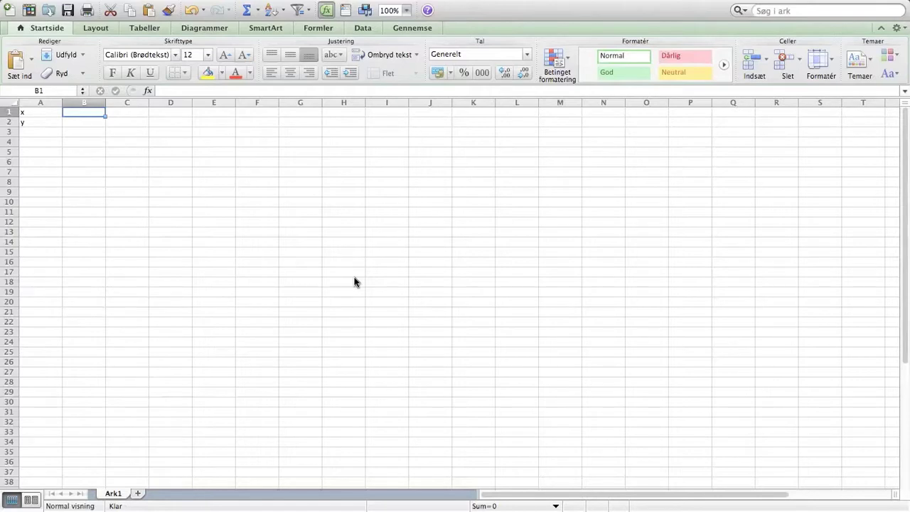
- Enter the x values 3, 5, 7, 9 in B1:E1
type("3")
key("Tab")
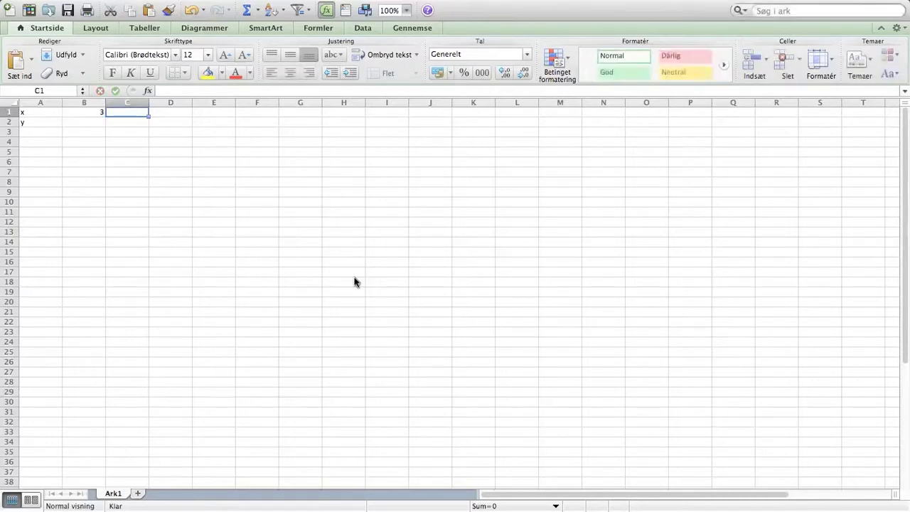
type("5")
key("Tab")
type("7")
key("Tab")
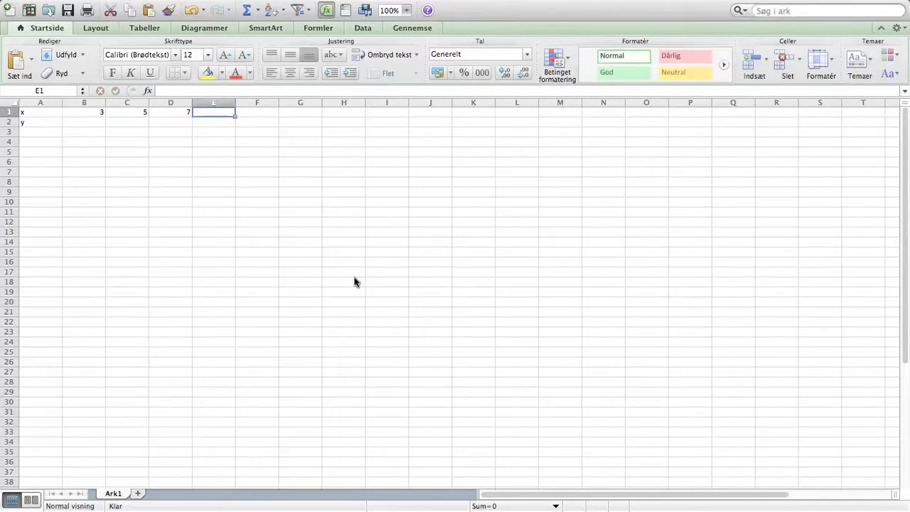
type("9")
key("Tab")
key("Return")
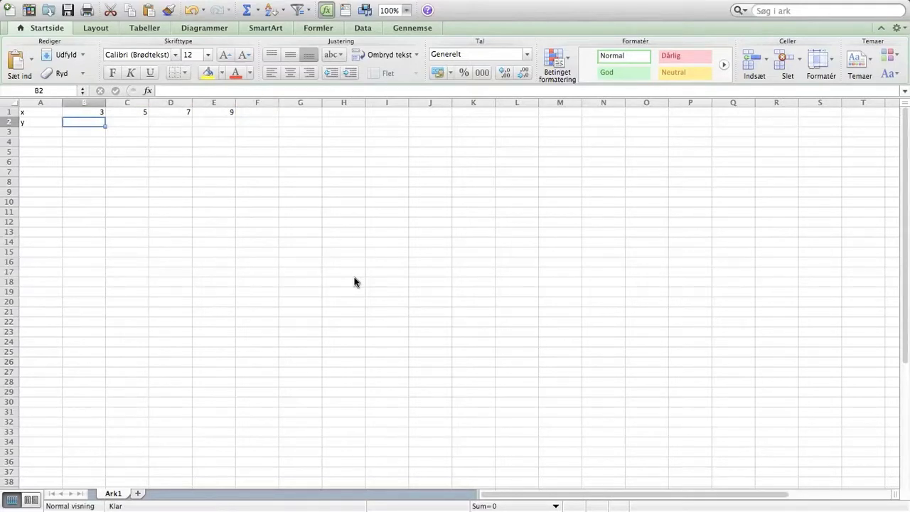
- Enter the y values 5, 11, 12, 15 in B2:E2 and begin selecting the table
type("5")
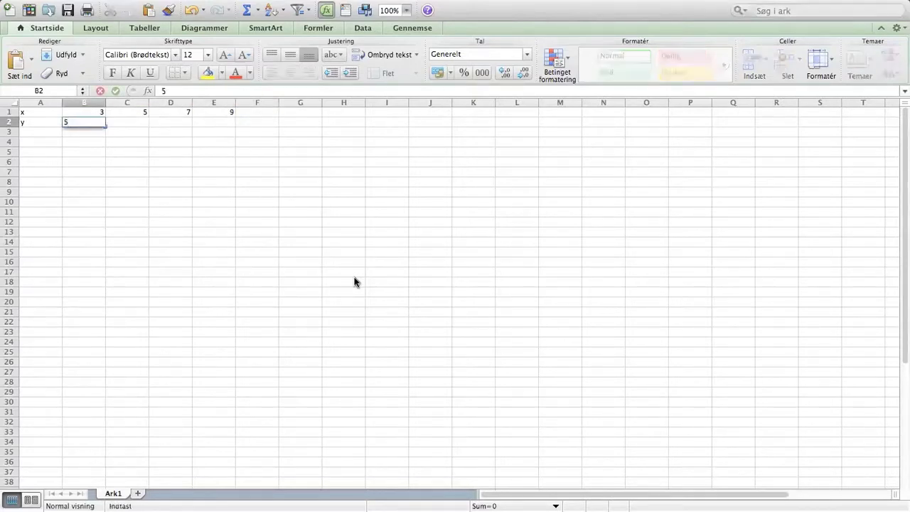
key("Tab")
type("11")
key("Tab")
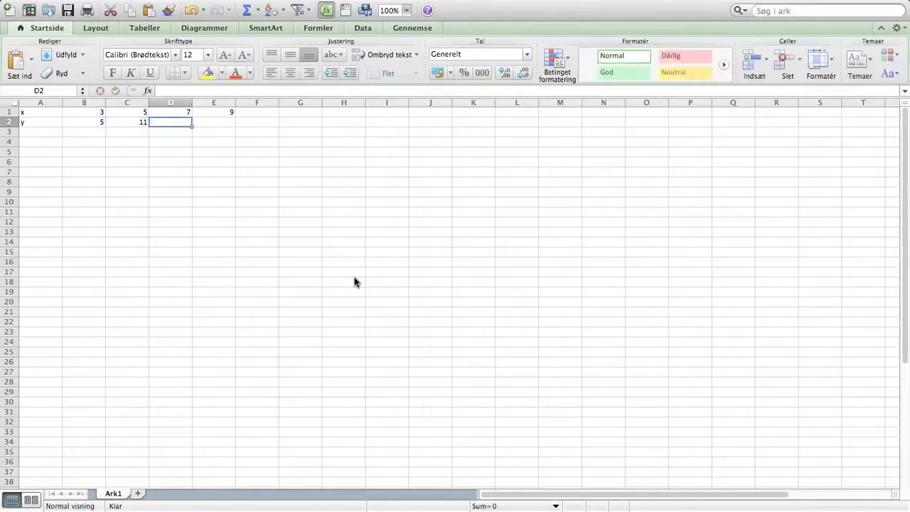
type("1")
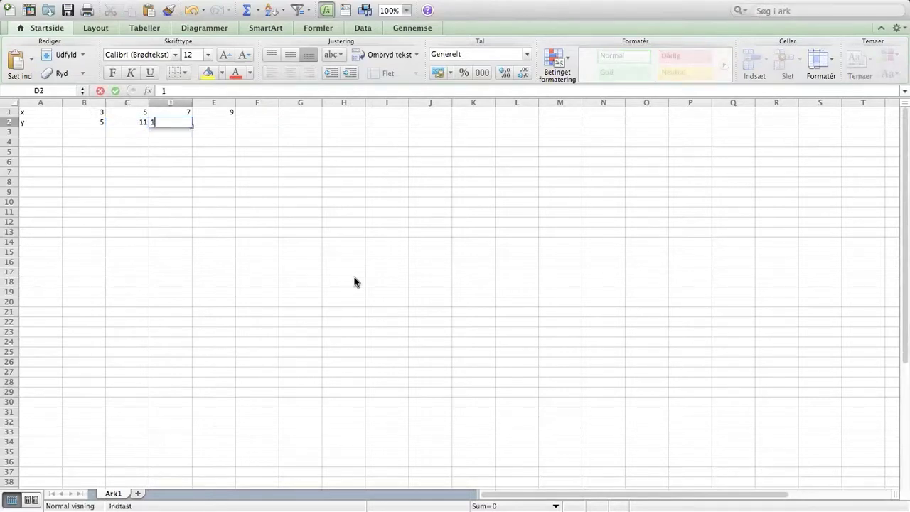
type("2")
key("Tab")
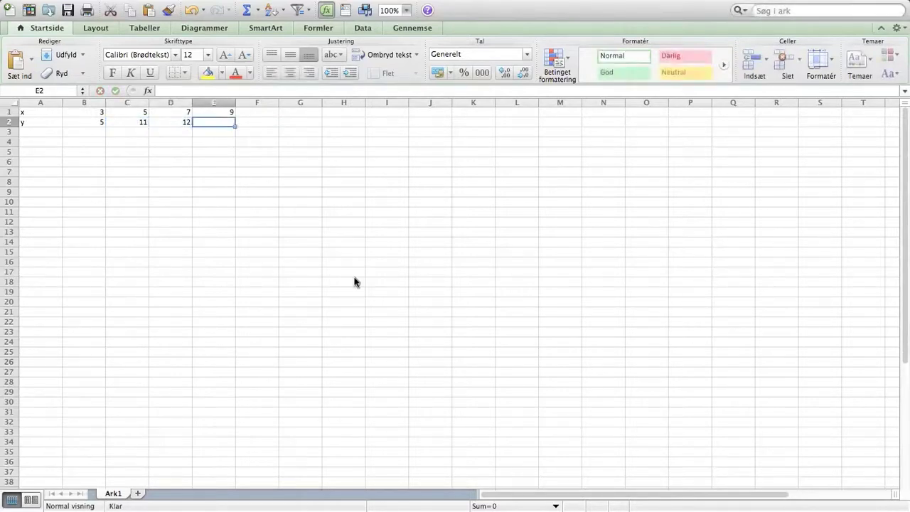
type("15")
key("Return")
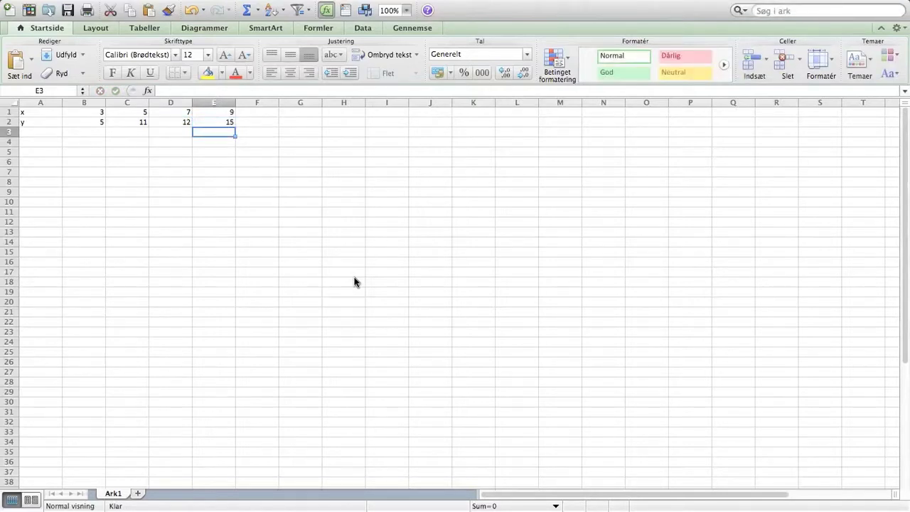
key("Up")
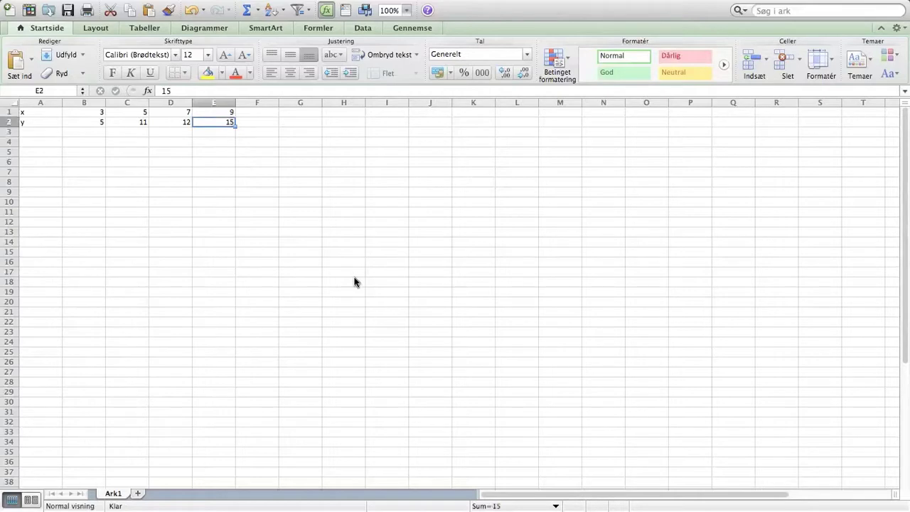
key("shift+Up")
- Select A1:E2 and insert a Punkt scatter chart with markers only
key("shift+Left")
key("shift+Left")
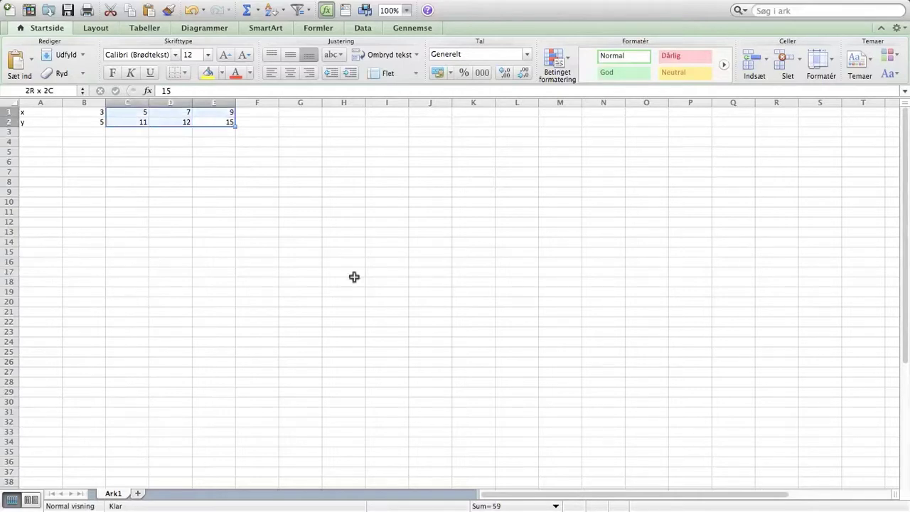
key("shift+Left")
key("shift+Left")
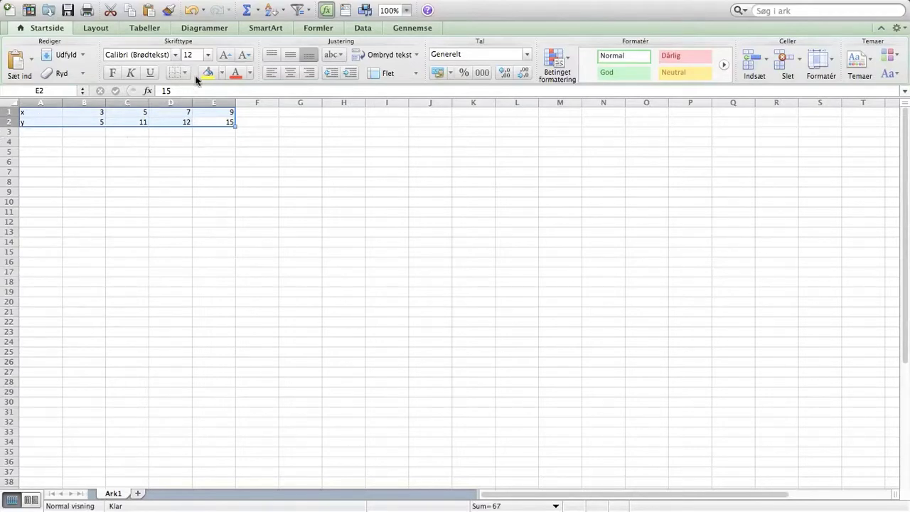
left_click(218, 34)
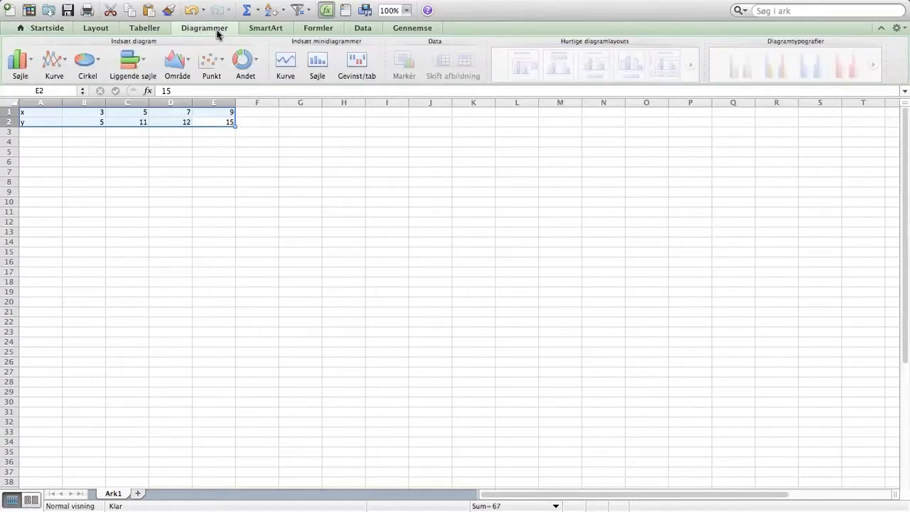
left_click(217, 62)
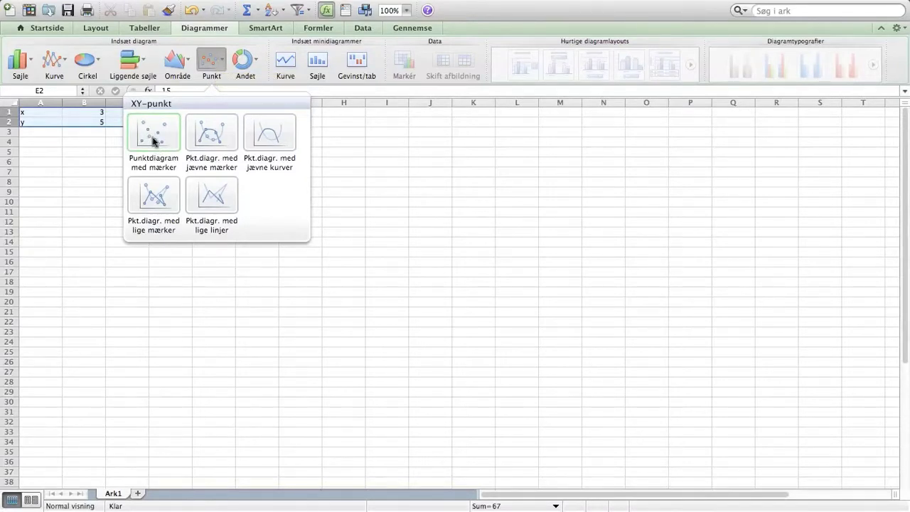
left_click(153, 141)
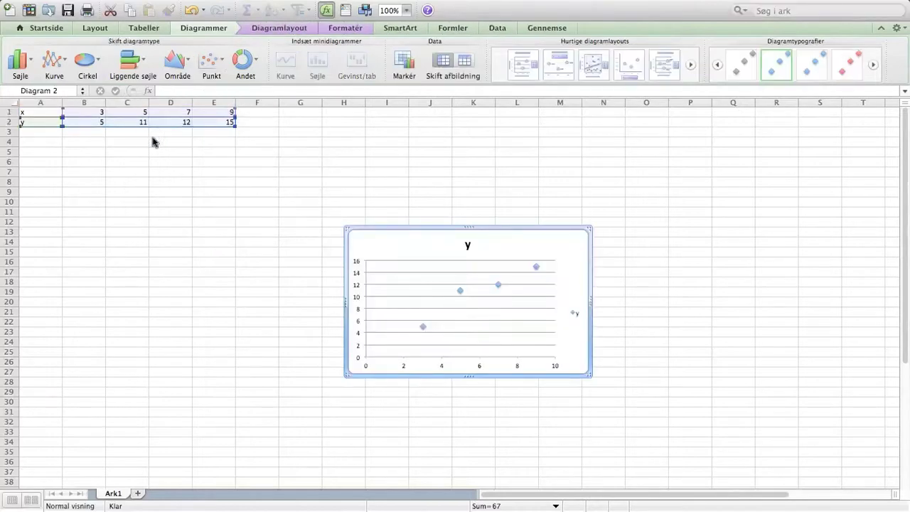
- Delete the chart's legend and its default 'y' title
left_click(578, 315)
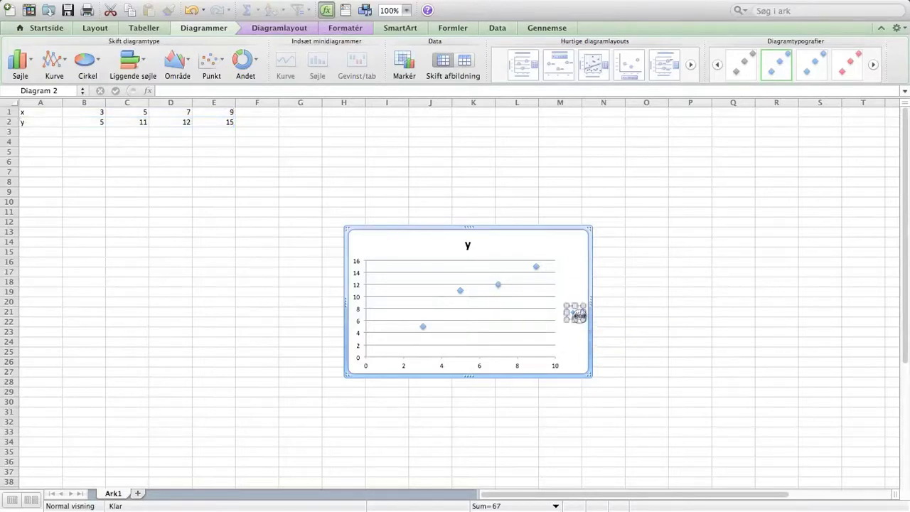
key("Delete")
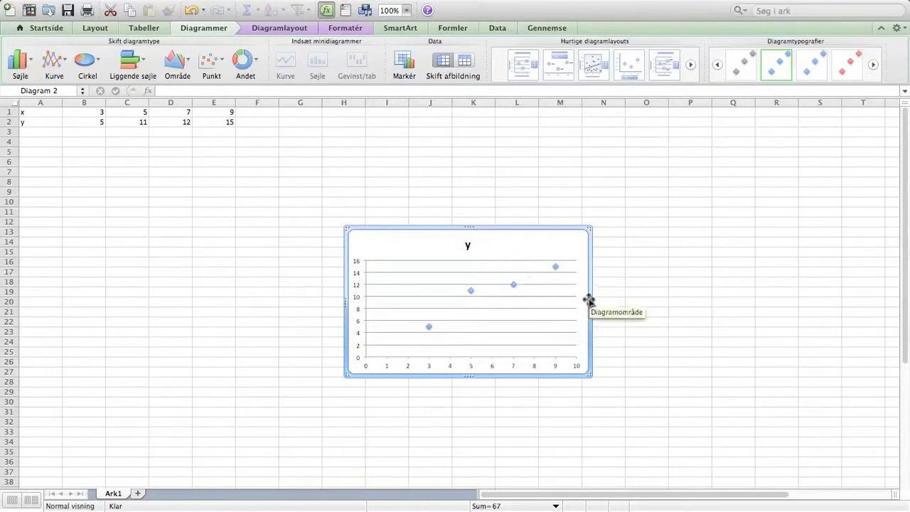
left_click(467, 243)
key("Delete")
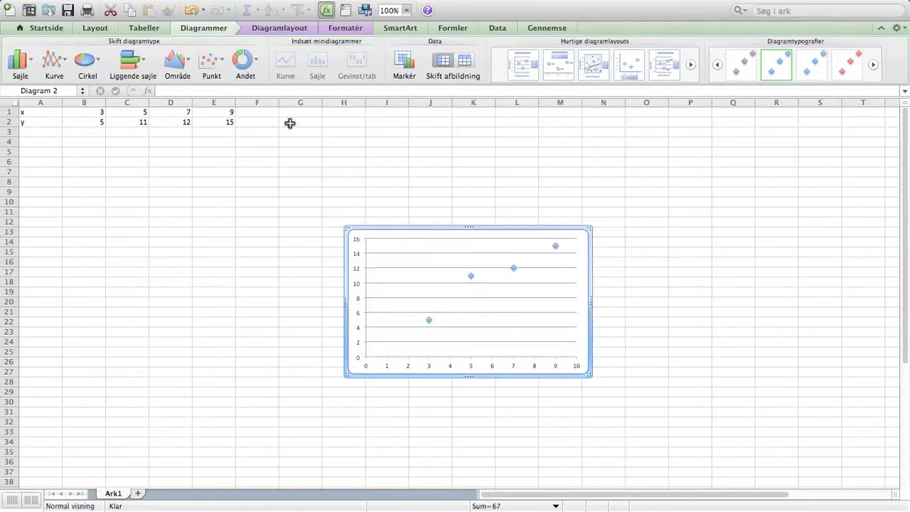
left_click(280, 29)
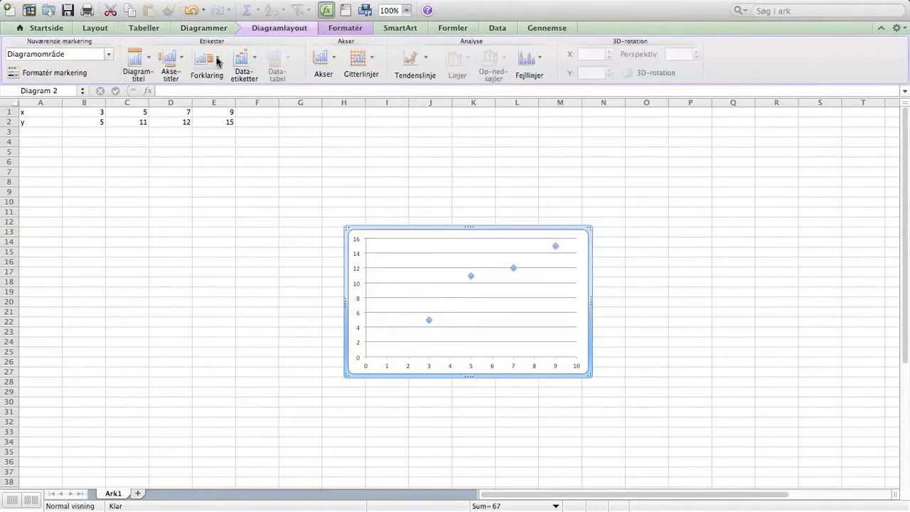
- Add a chart title above the plot reading '(x,y) - plot'
left_click(148, 59)
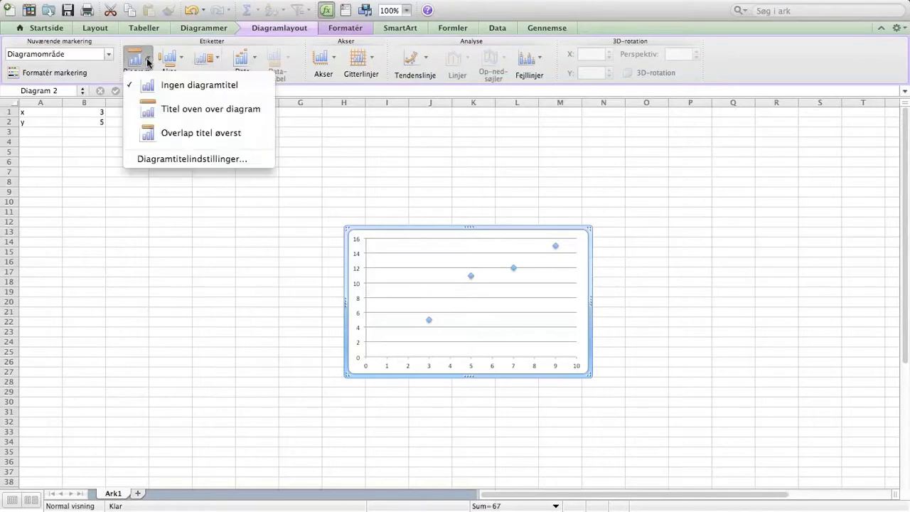
left_click(192, 117)
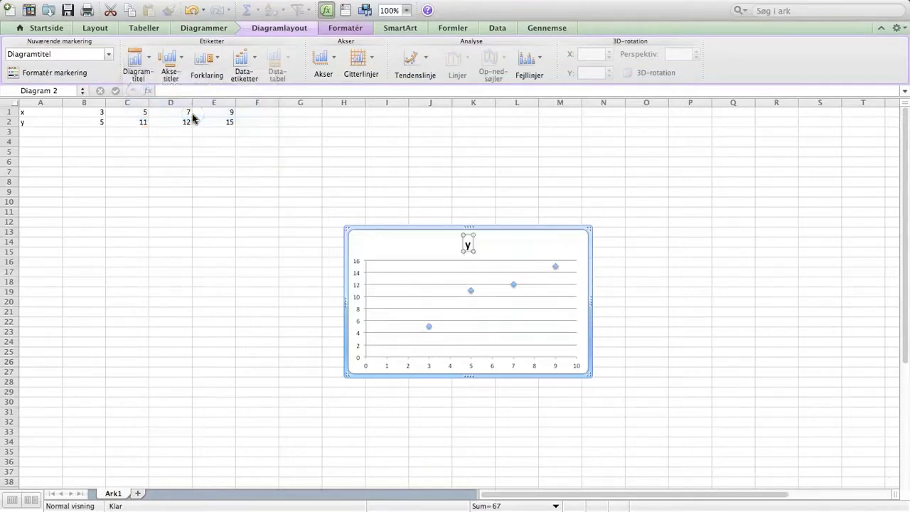
key("BackSpace")
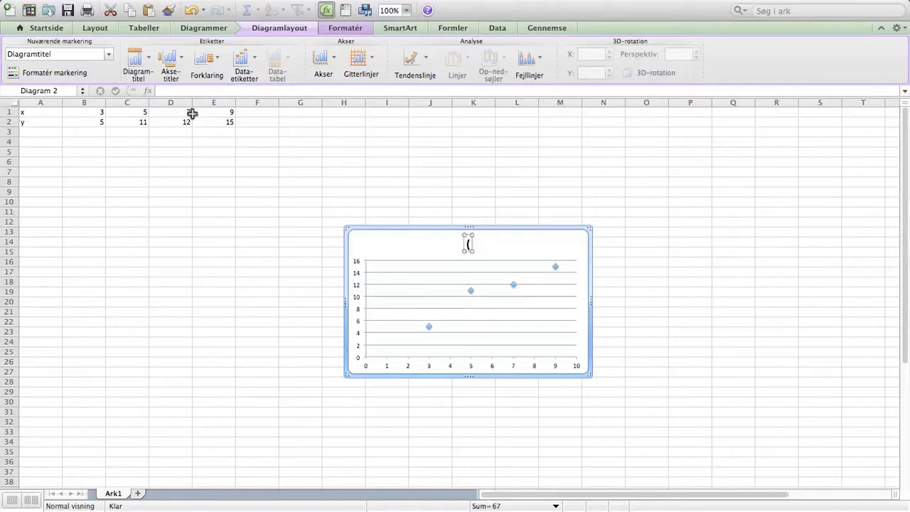
type("(x,y)")
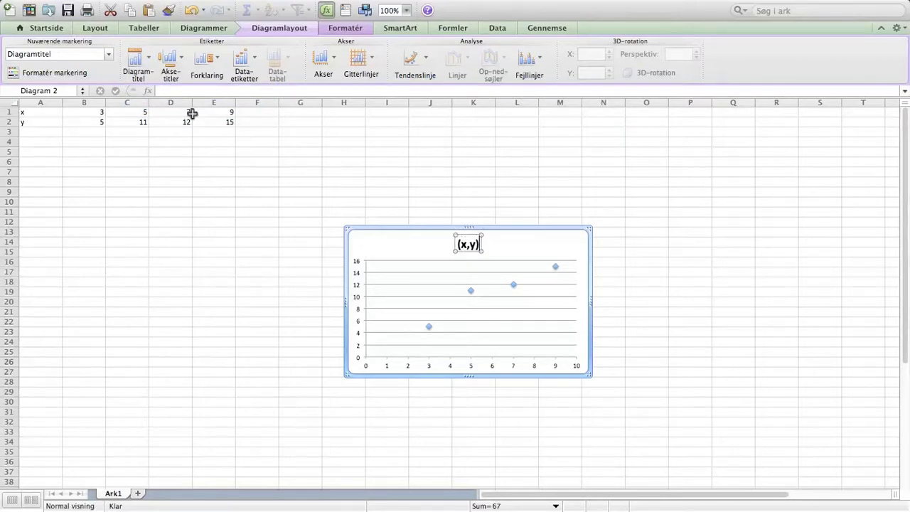
type(" - plot")
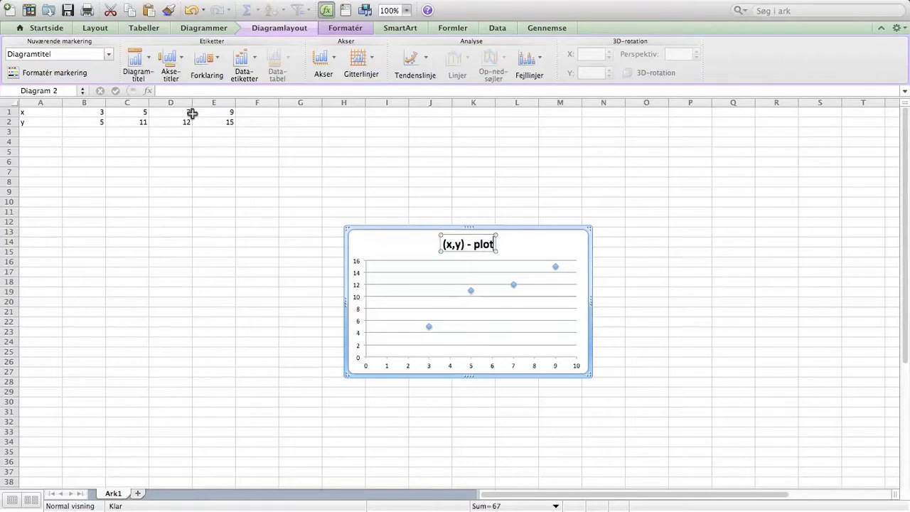
left_click(511, 254)
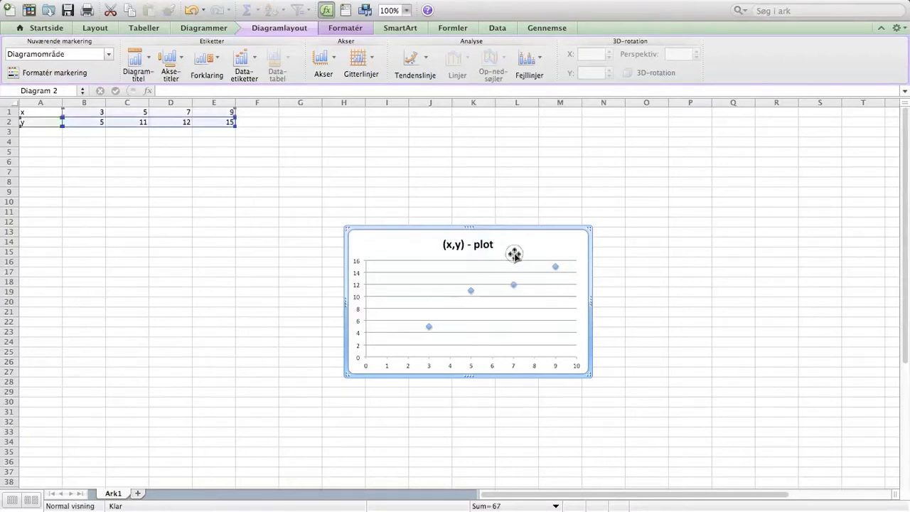
- Add a horizontal axis title under the axis reading 'x'
left_click(178, 70)
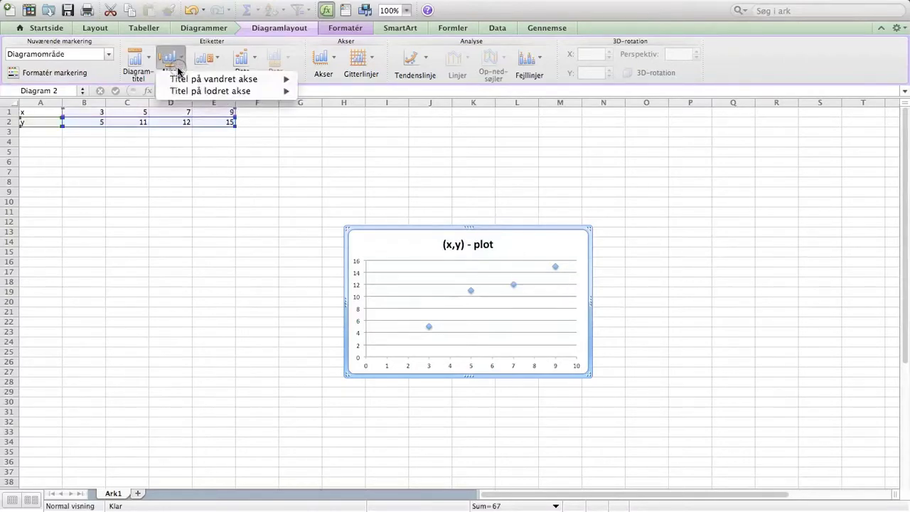
mouse_move(195, 81)
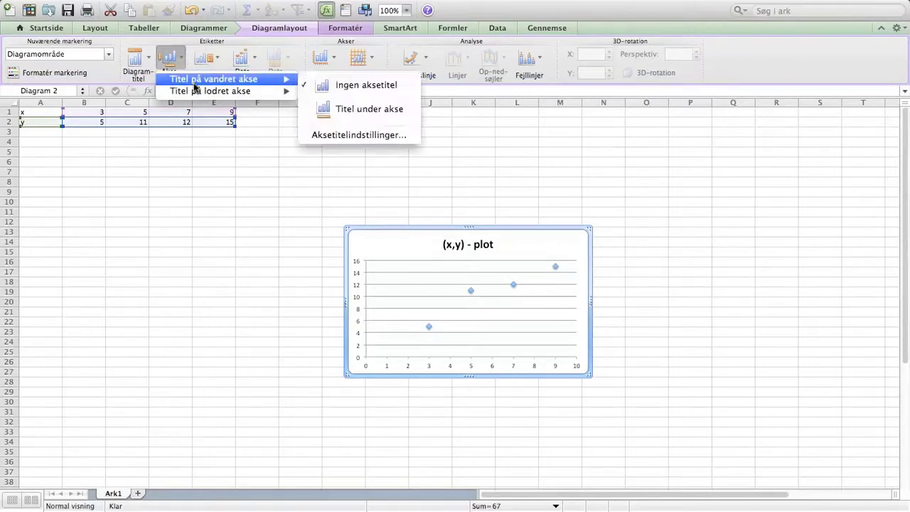
left_click(338, 110)
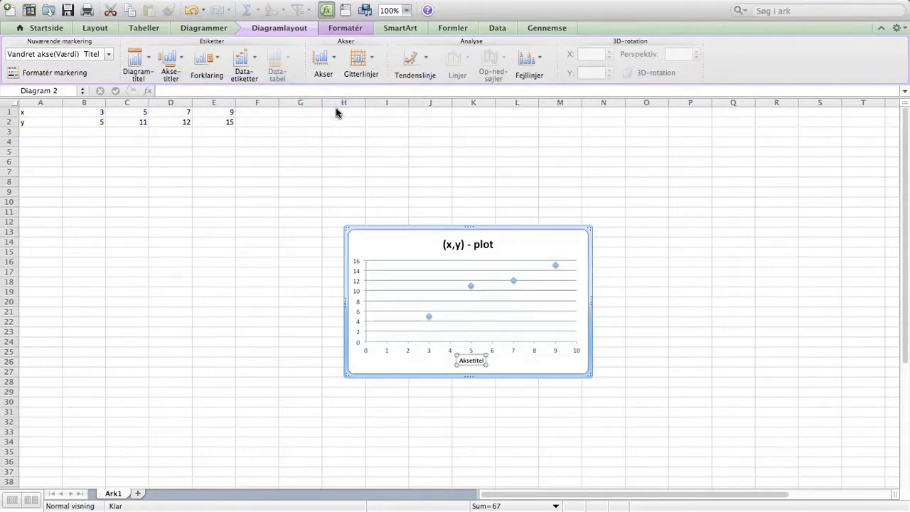
type("x")
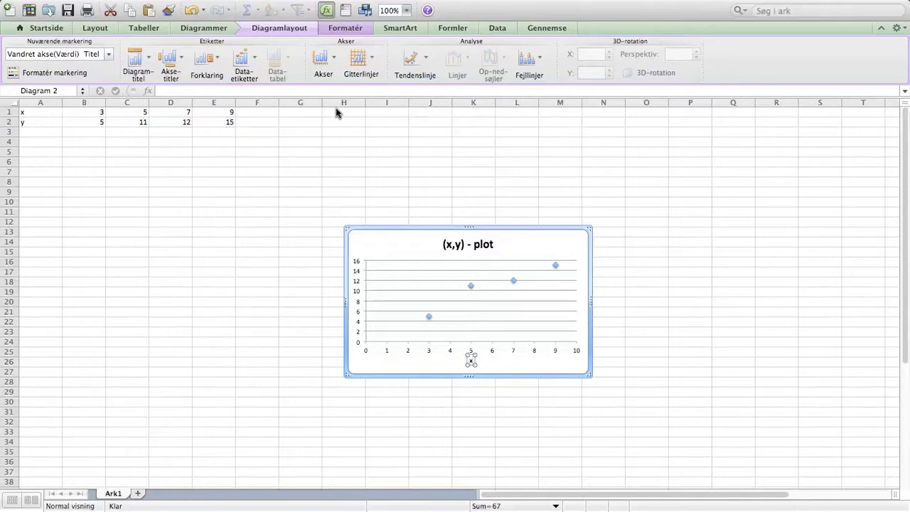
- Add a rotated vertical axis title reading 'y'
left_click(164, 59)
mouse_move(189, 82)
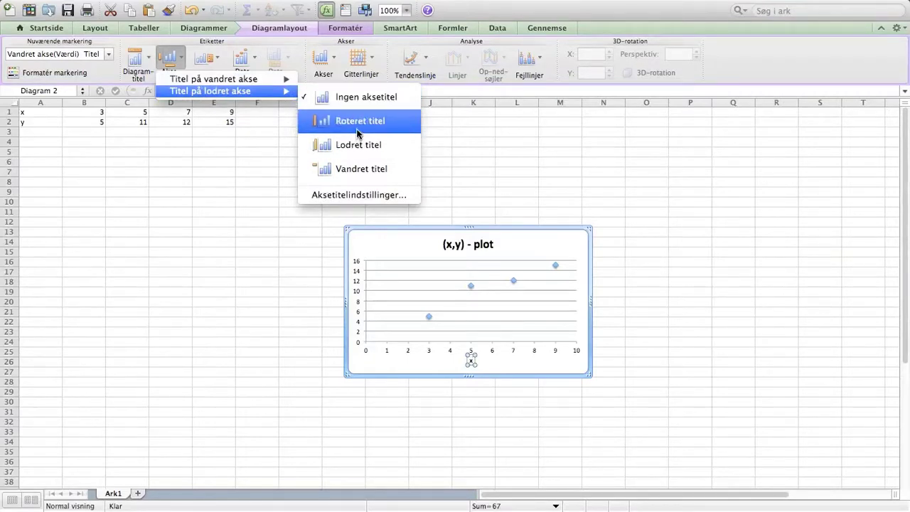
left_click(356, 125)
key("BackSpace")
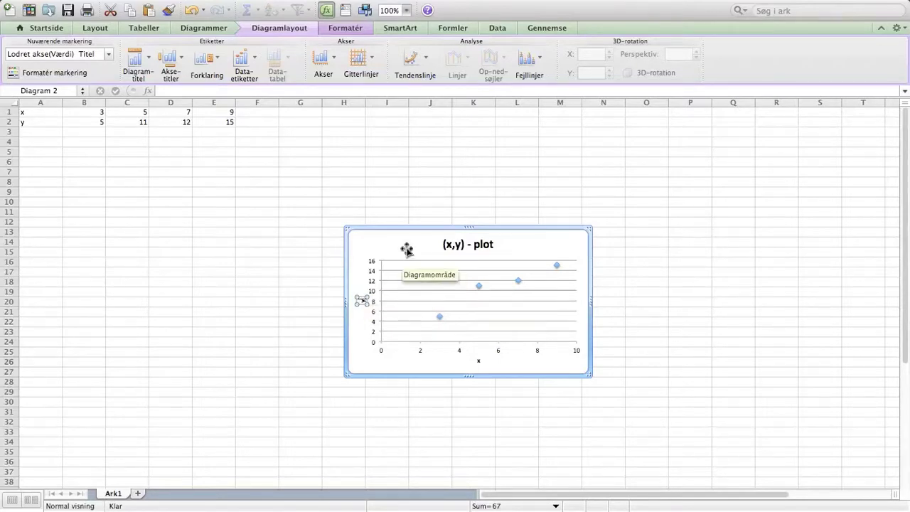
left_click(517, 282)
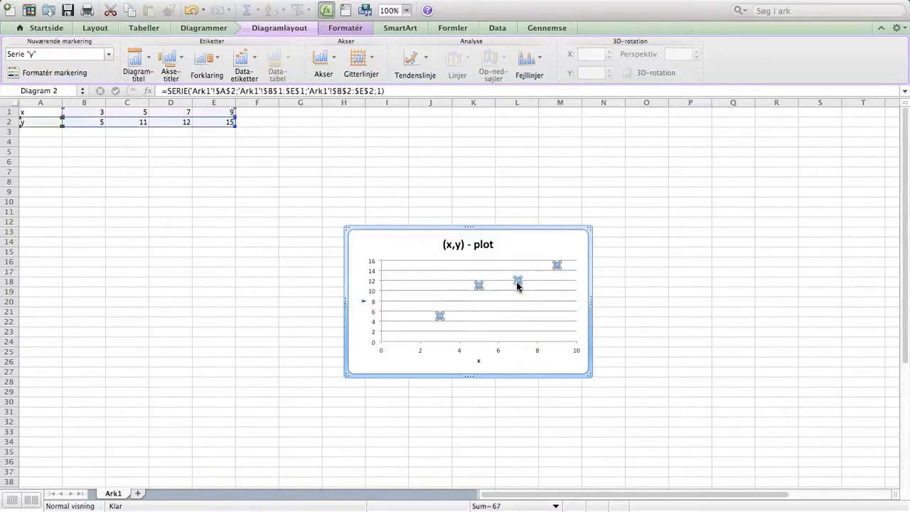
- Add a Lineær trendline with intercept fixed at 0 and its equation shown on the chart
left_click(426, 70)
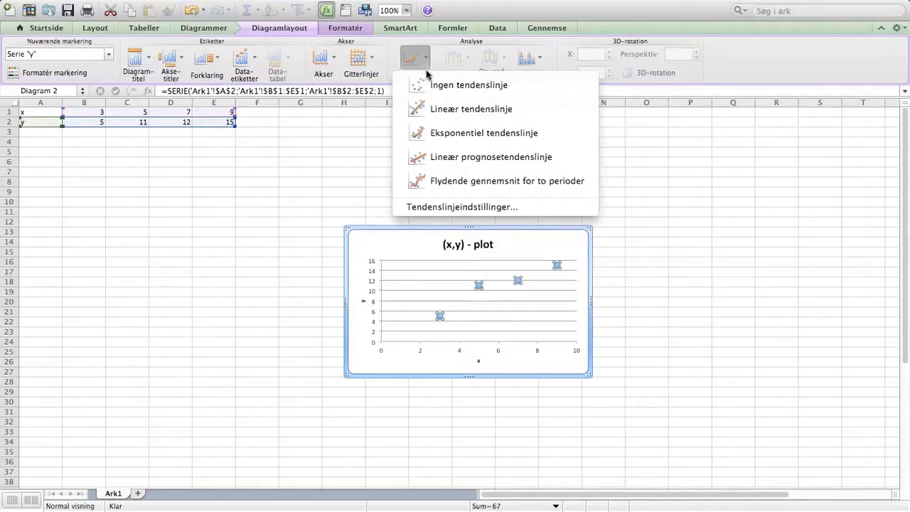
left_click(461, 206)
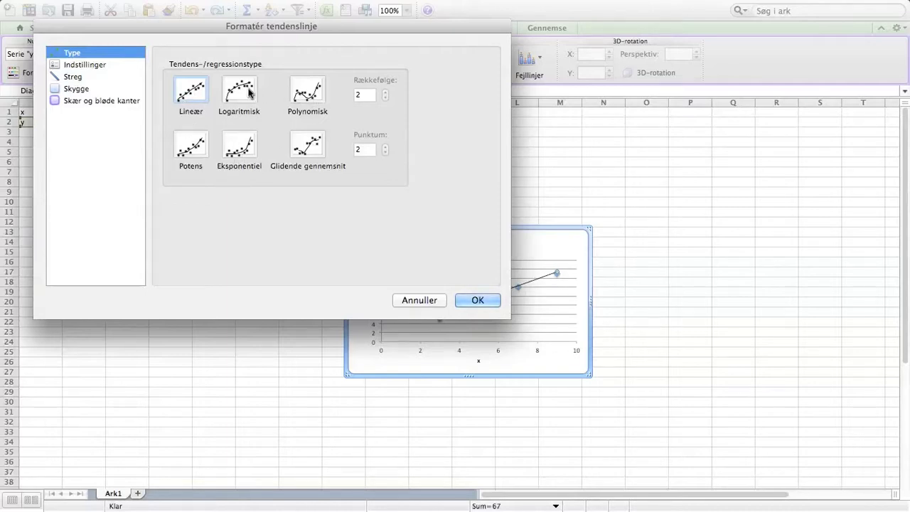
left_click(201, 101)
left_click(115, 67)
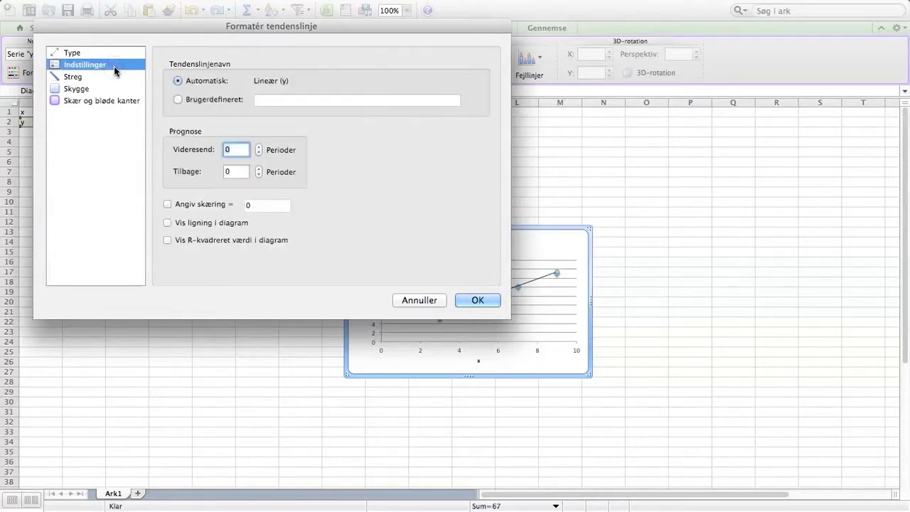
left_click(210, 204)
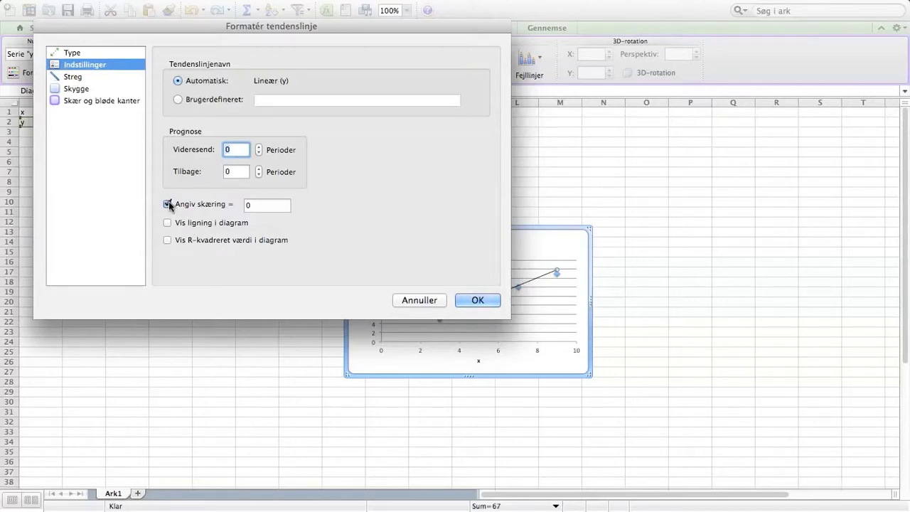
left_click(167, 204)
left_click(168, 205)
left_click(168, 223)
- Apply the trendline and move the y = 1,7622x label to the chart's top-right
left_click(490, 305)
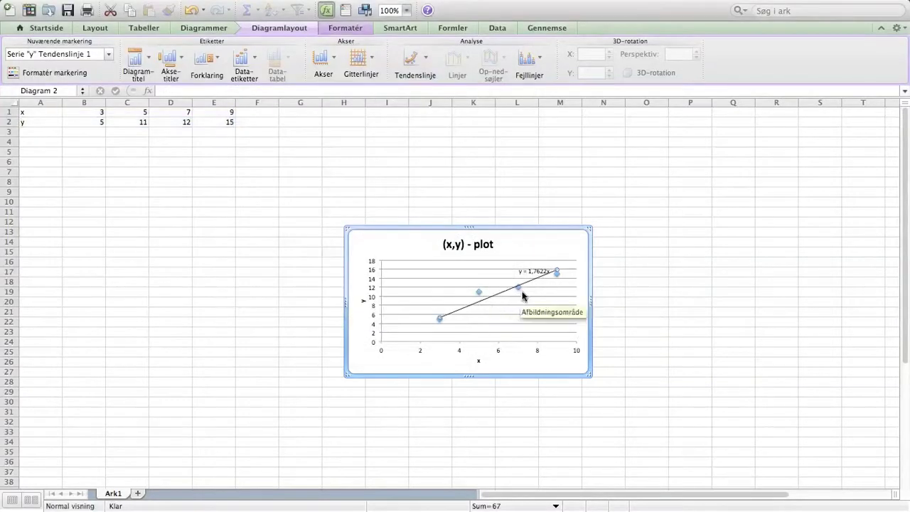
left_click(531, 270)
left_click_drag(530, 271, 548, 246)
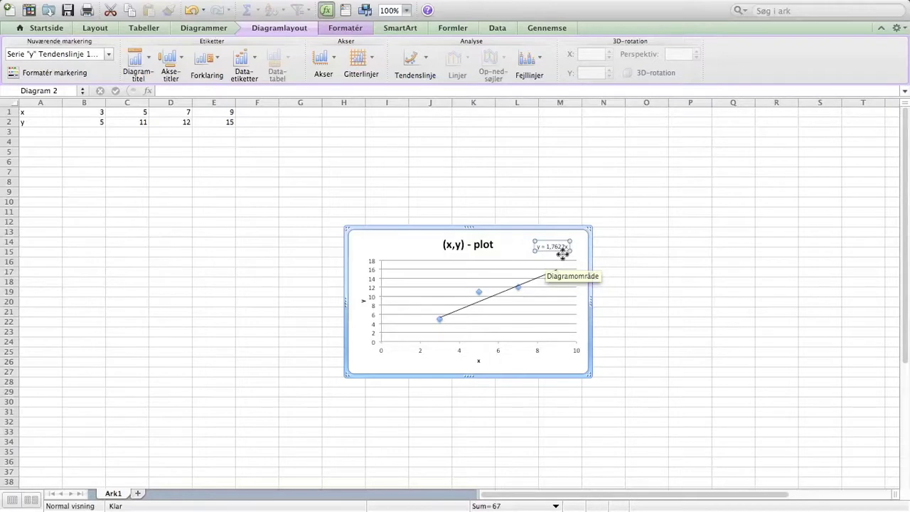
left_click(640, 334)
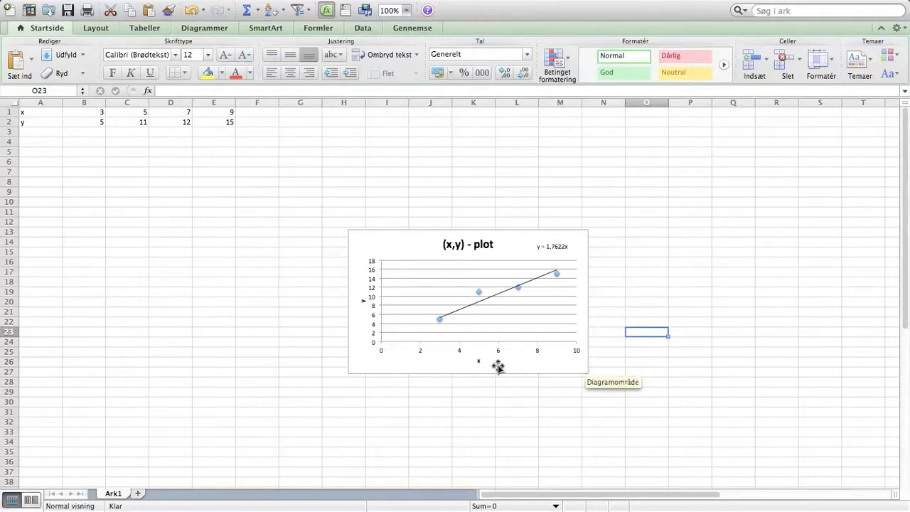
- Select the '(x,y) - plot' chart and copy it with Kopier
left_click(540, 369)
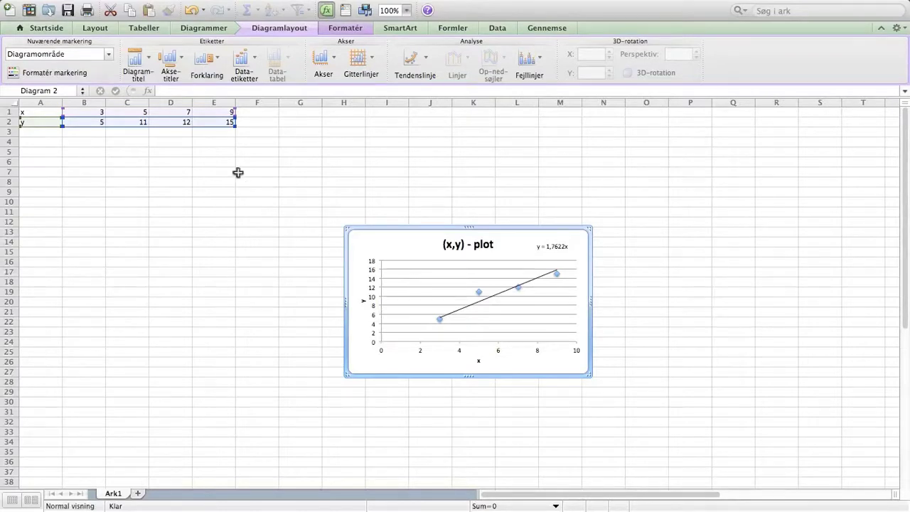
left_click(130, 14)
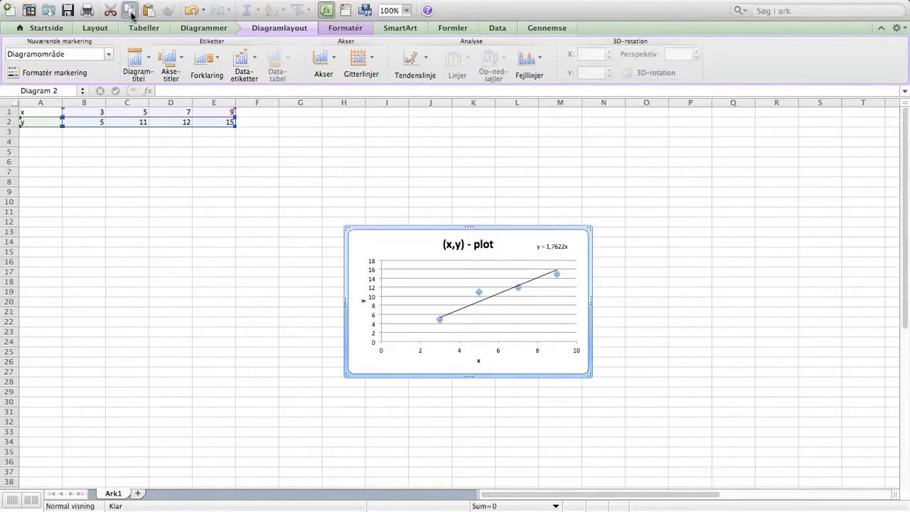